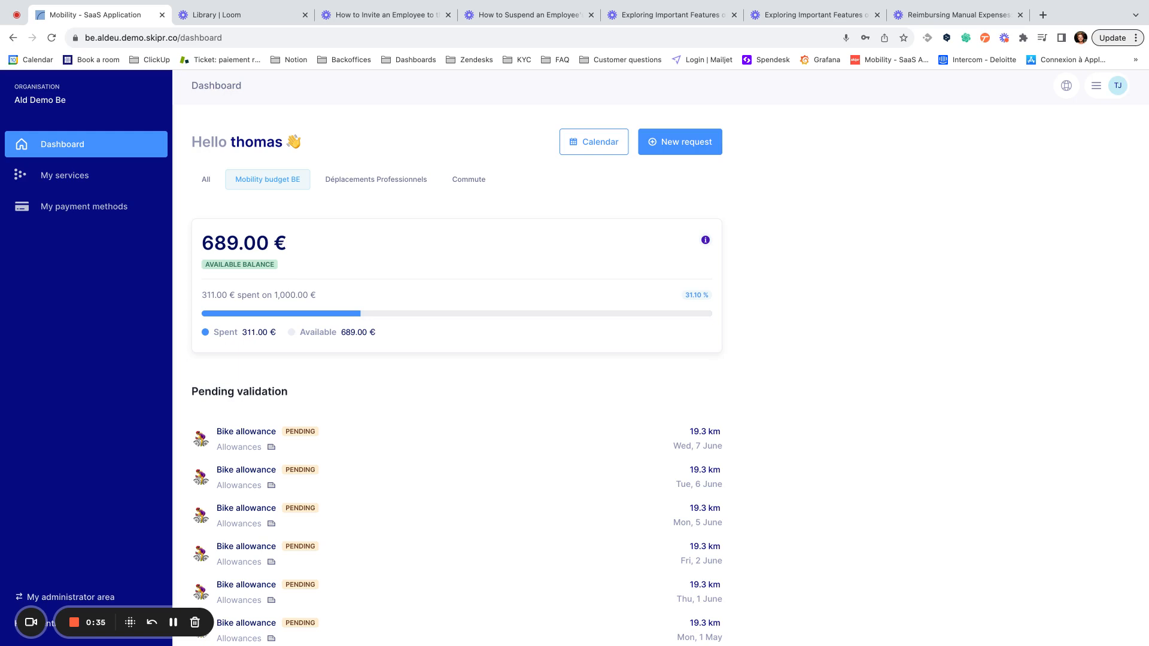
Start a new expense request with an amount of 100 € and the description "Housing cost august".
click(683, 149)
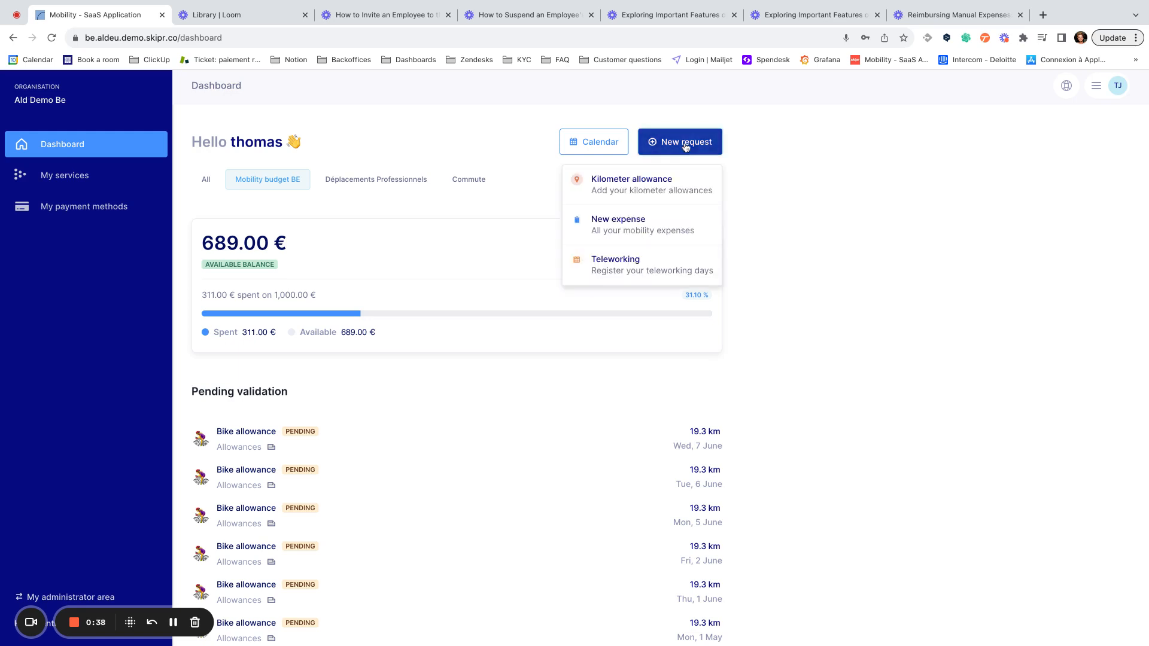
click(628, 228)
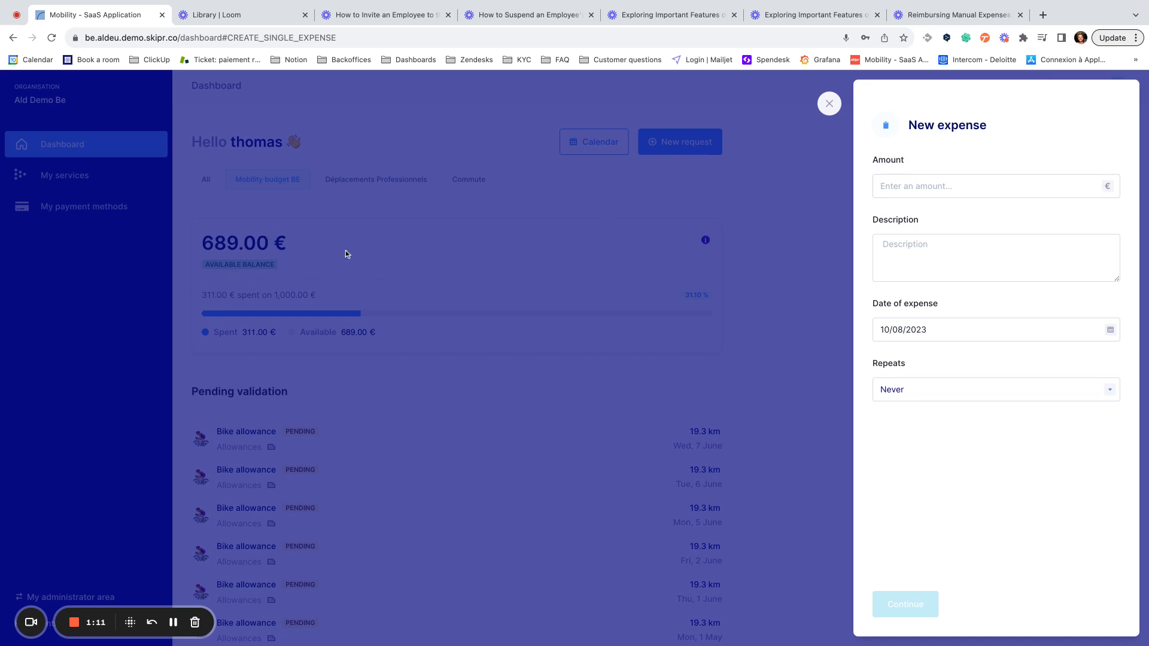
click(946, 184)
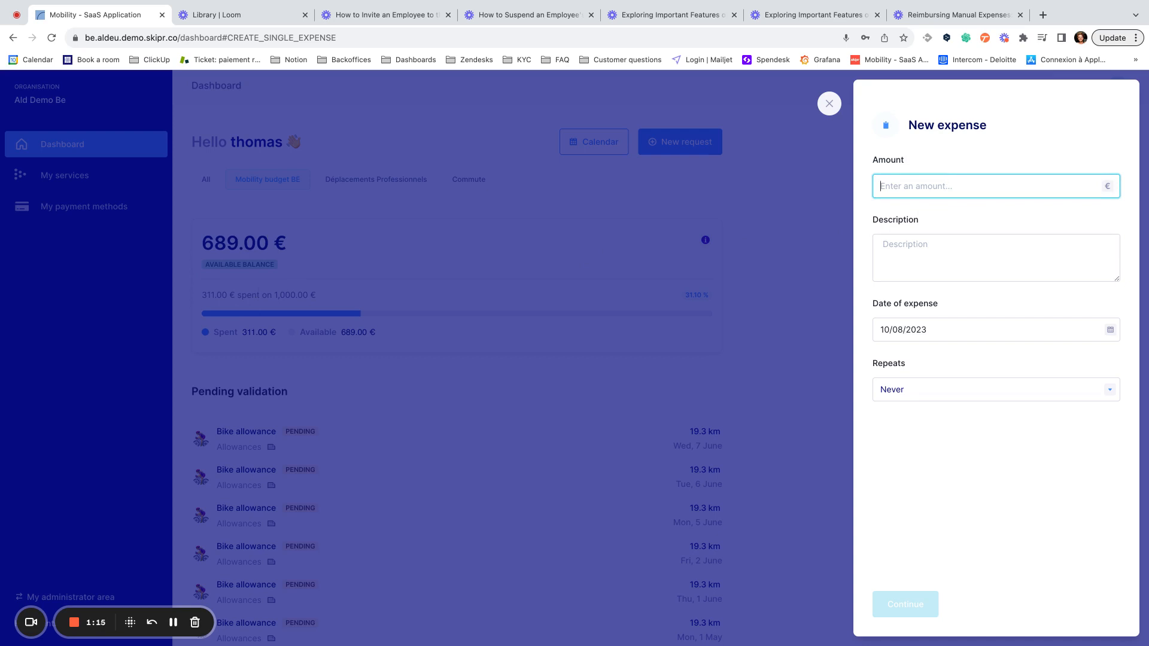
text(100)
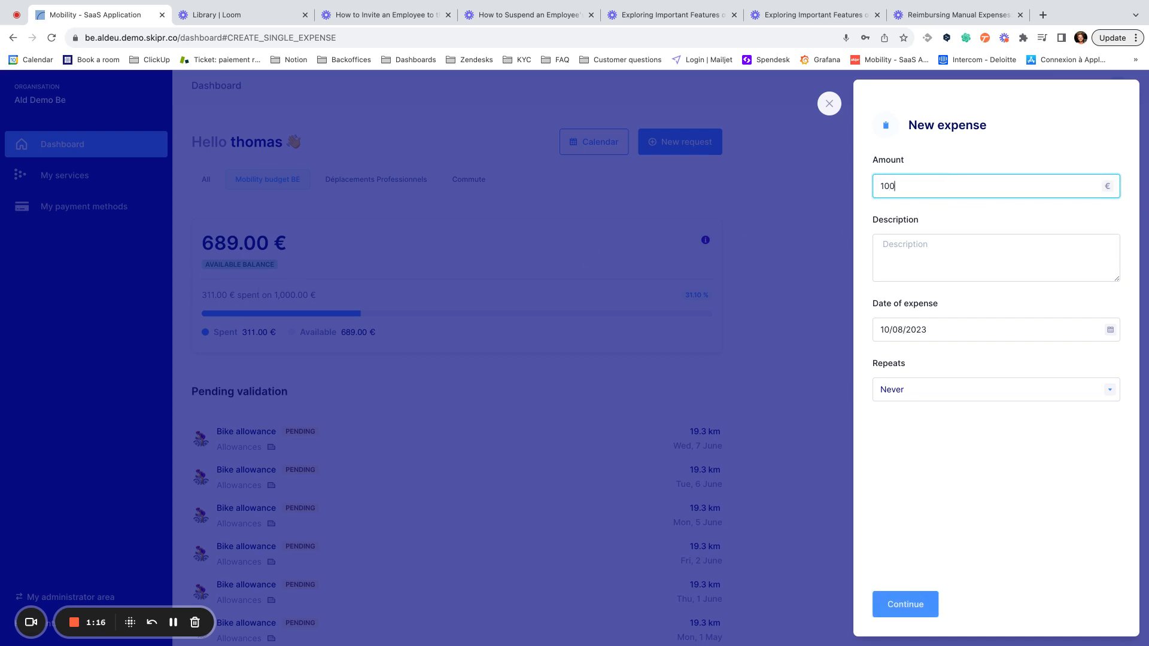
click(933, 250)
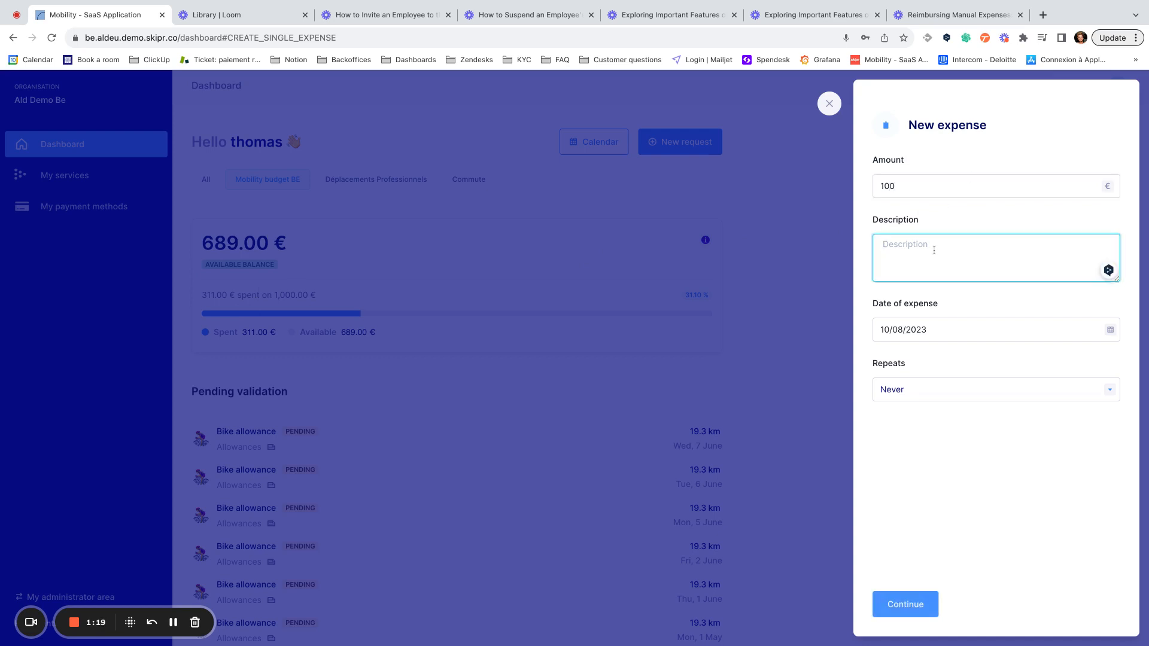
text(Housing cost august)
Set the date of expense to 15/08/2023 and make the expense repeat every month.
click(1006, 330)
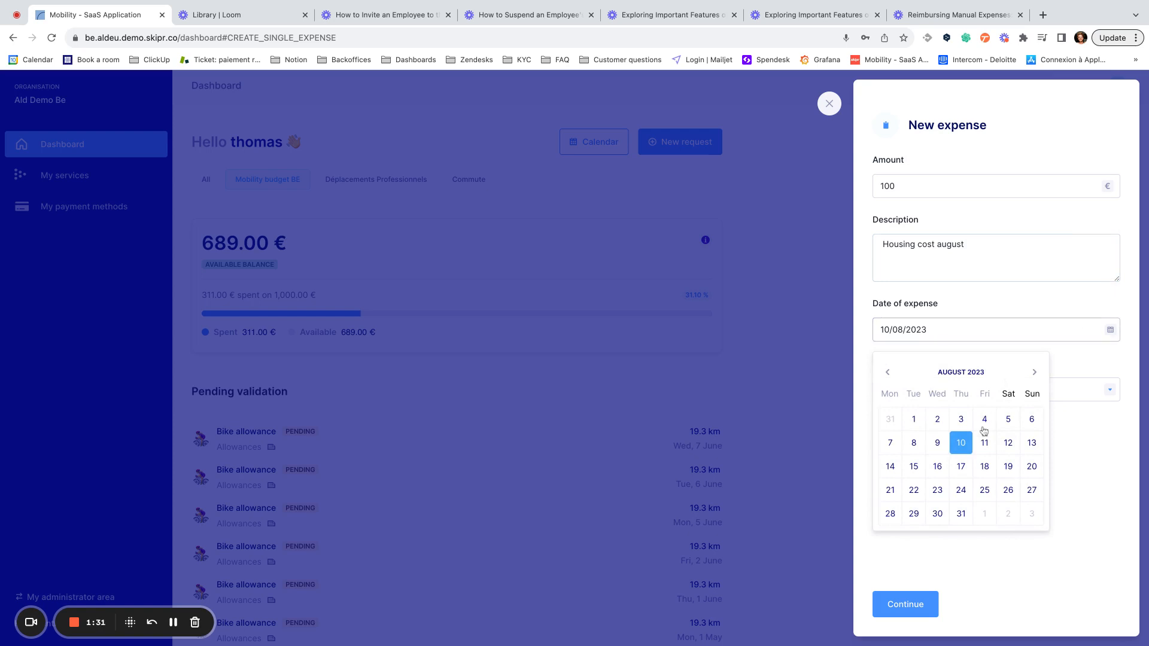
click(915, 467)
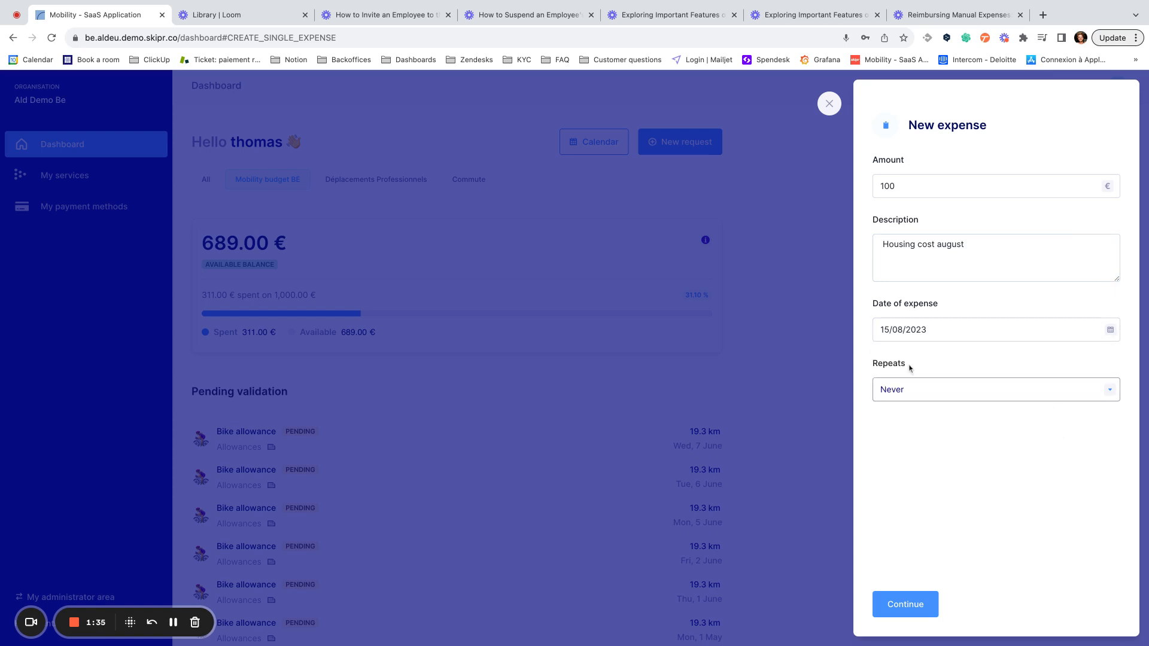
click(925, 393)
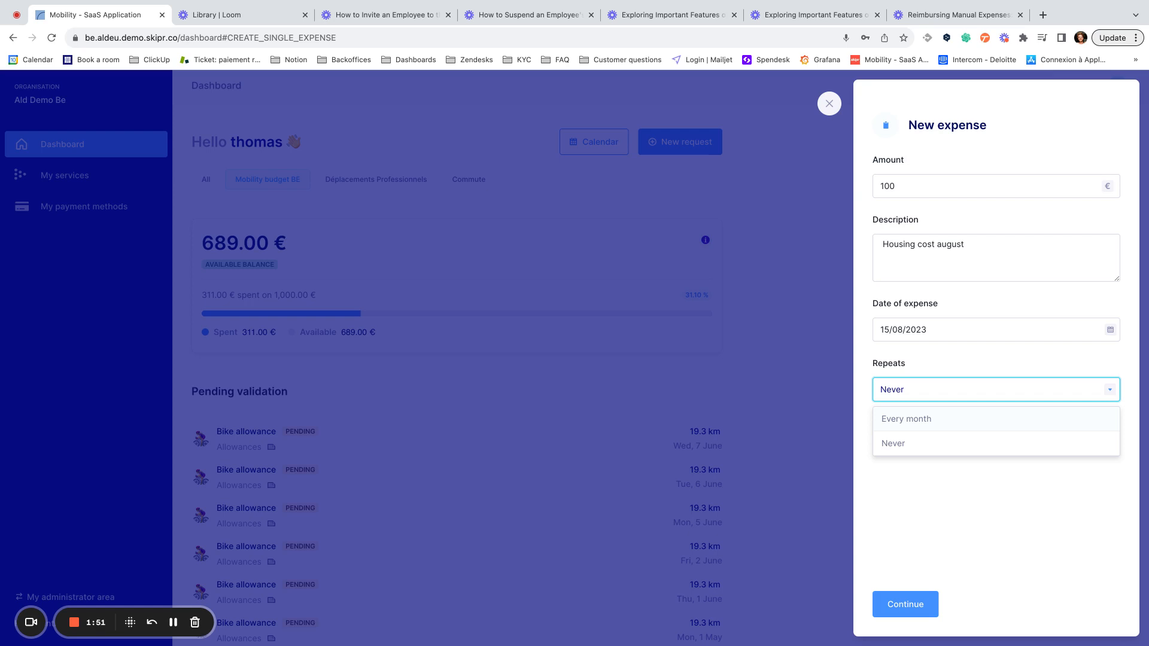
click(921, 419)
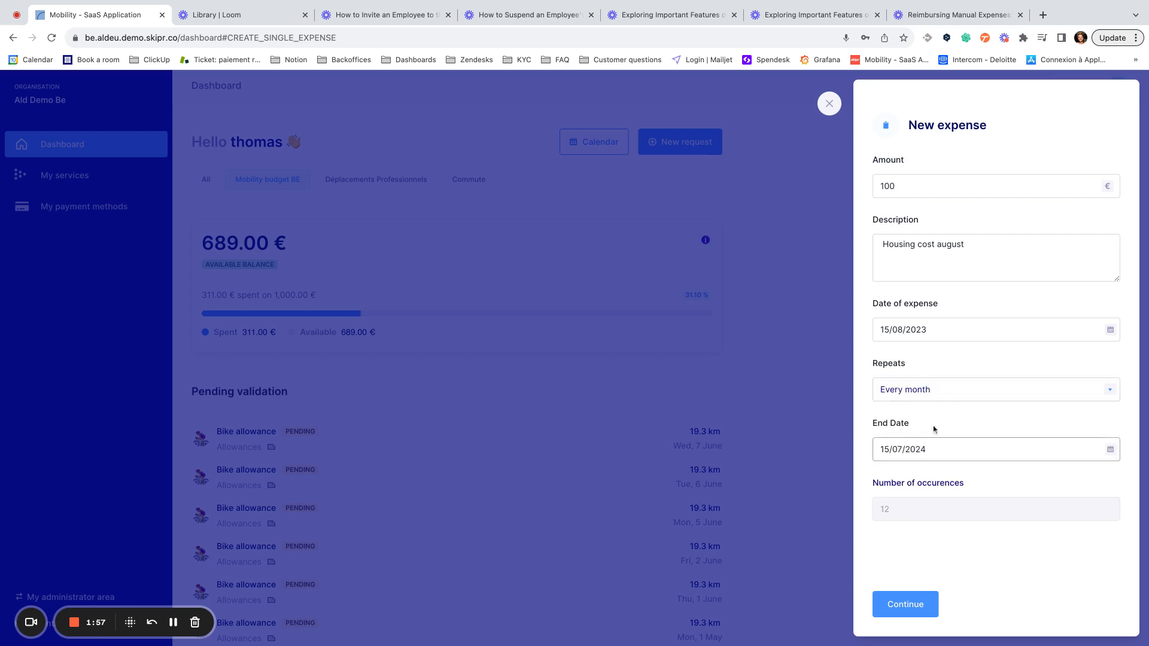
Set the recurring expense's end date to 31/12/2023 and continue to the expense details.
click(934, 446)
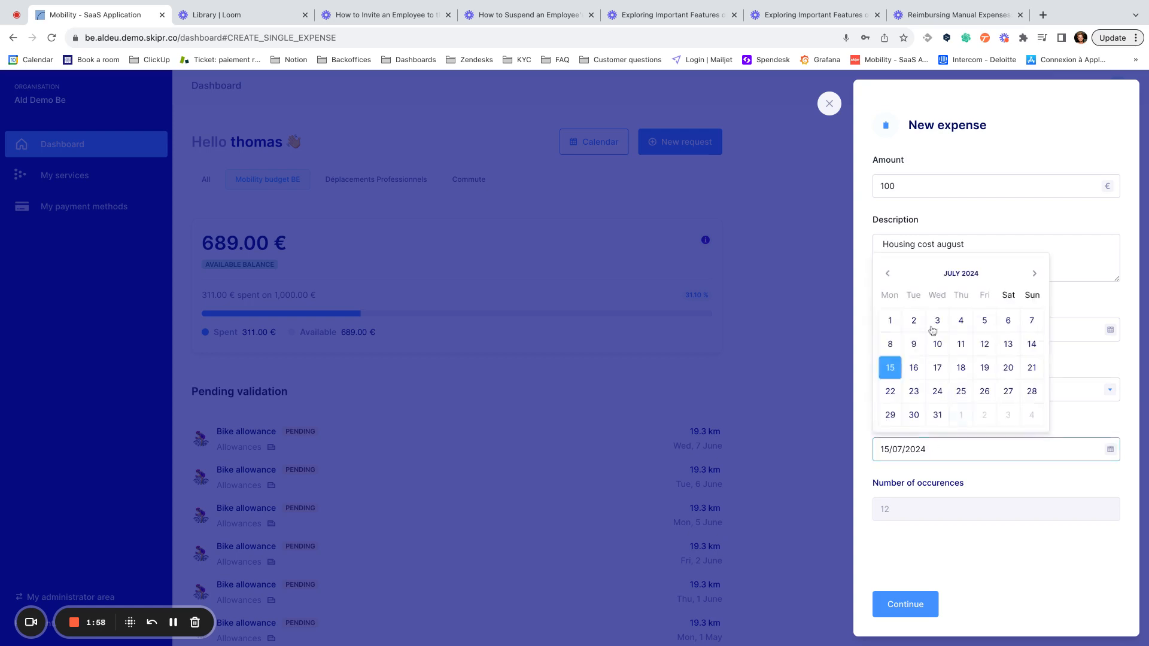
click(888, 277)
click(888, 277)
click(888, 277)
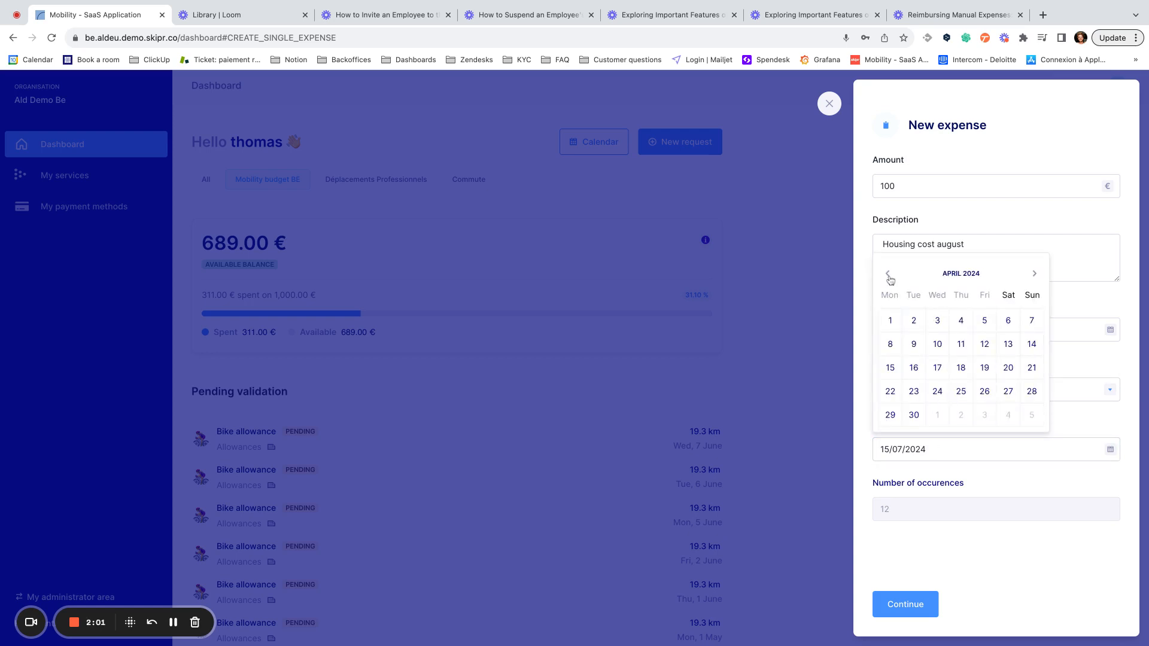
click(888, 277)
click(888, 276)
click(888, 276)
click(889, 276)
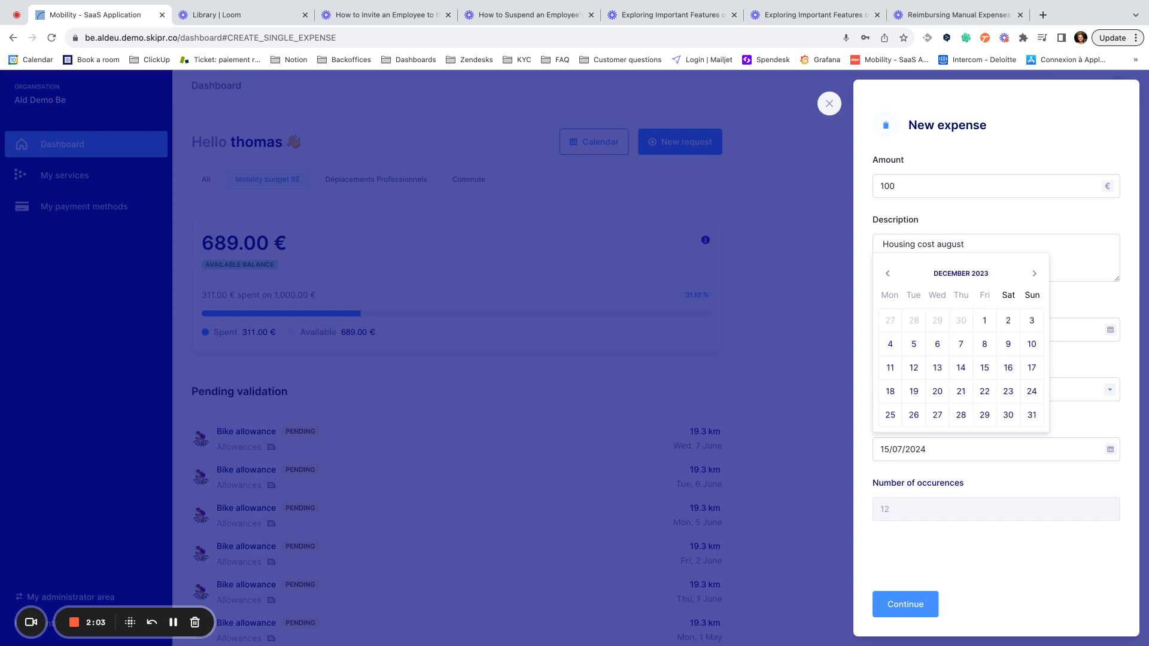
click(1031, 415)
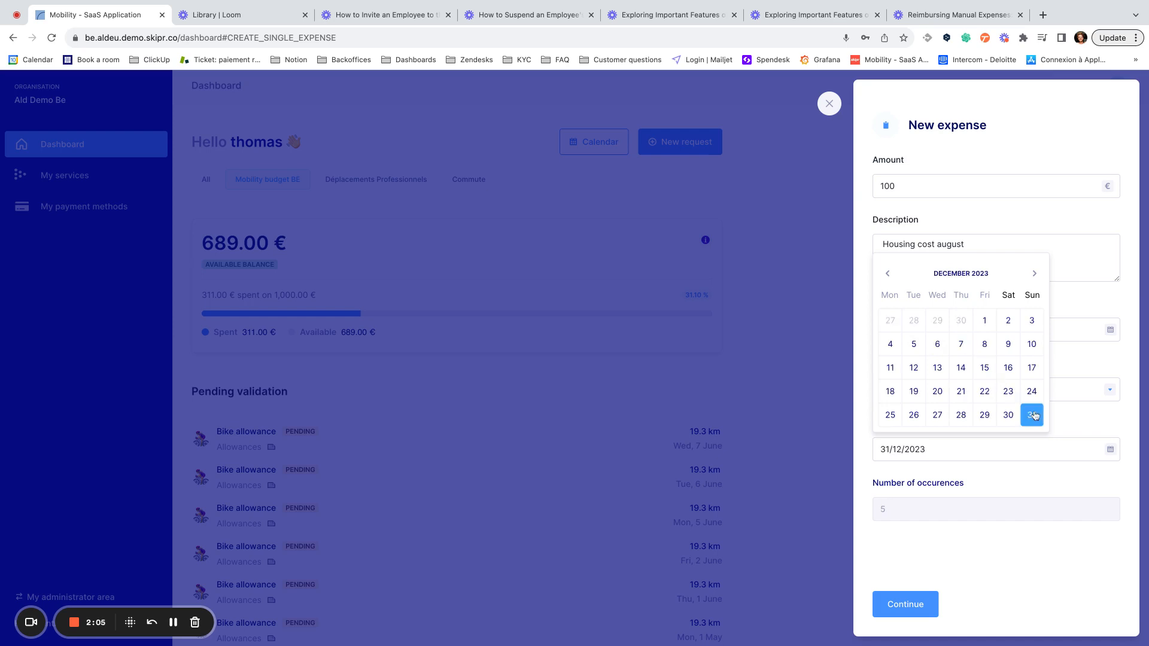
click(1024, 470)
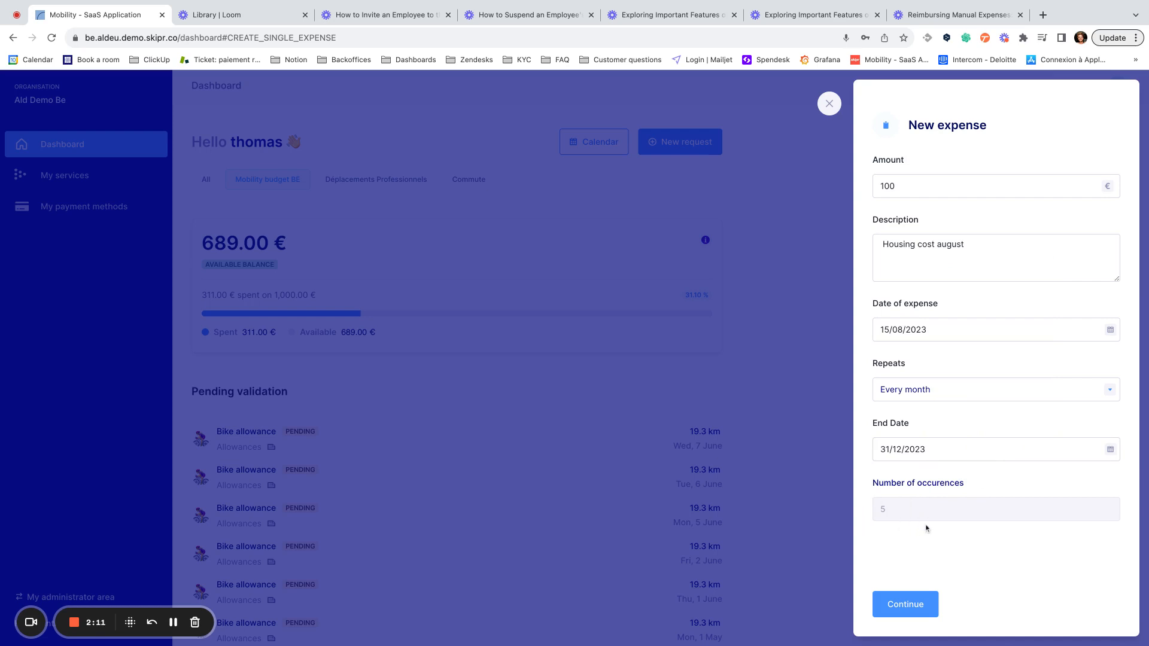
click(918, 601)
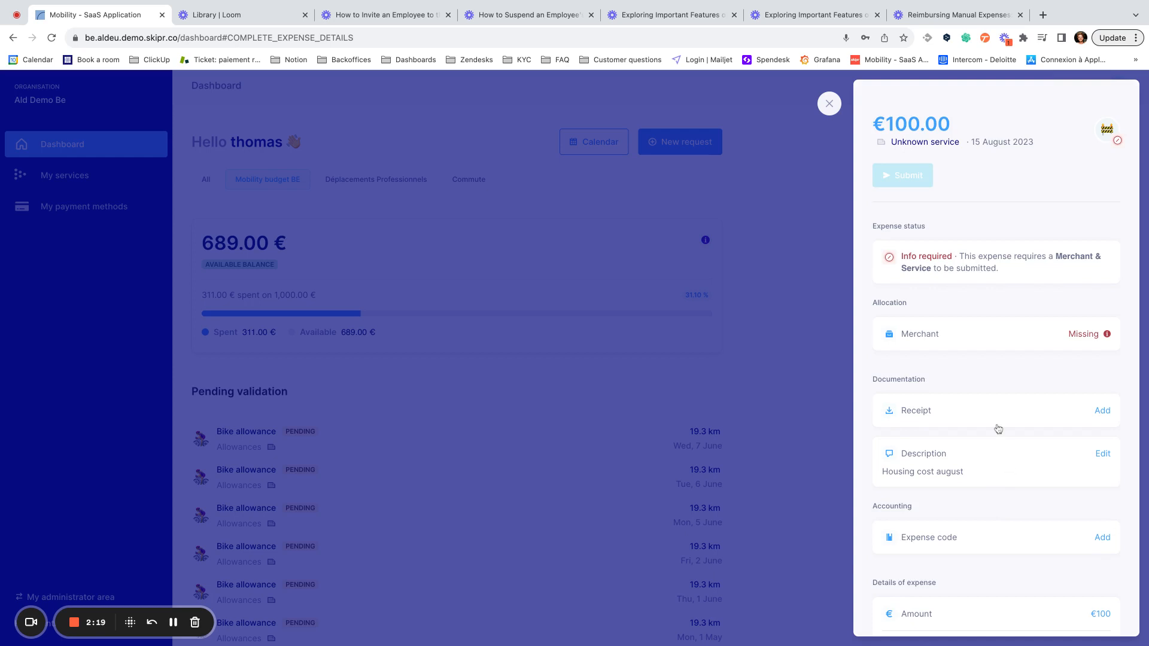
Find the Housing costs merchant and save it as the expense's merchant.
scroll(1011, 429, down, 1)
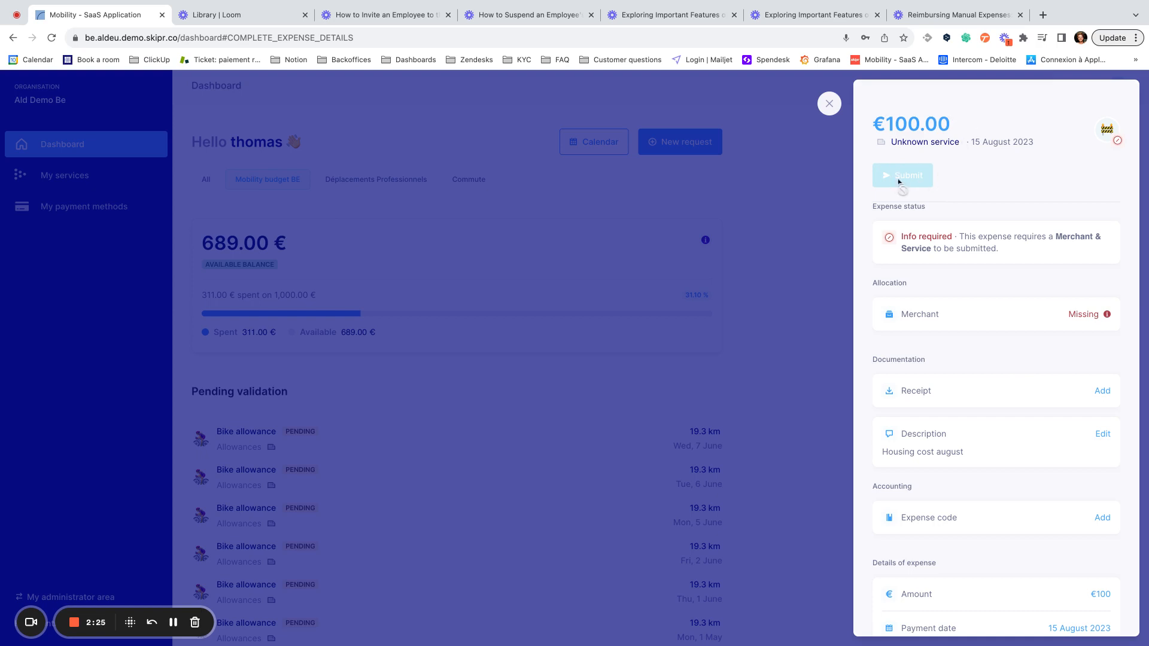
click(1016, 318)
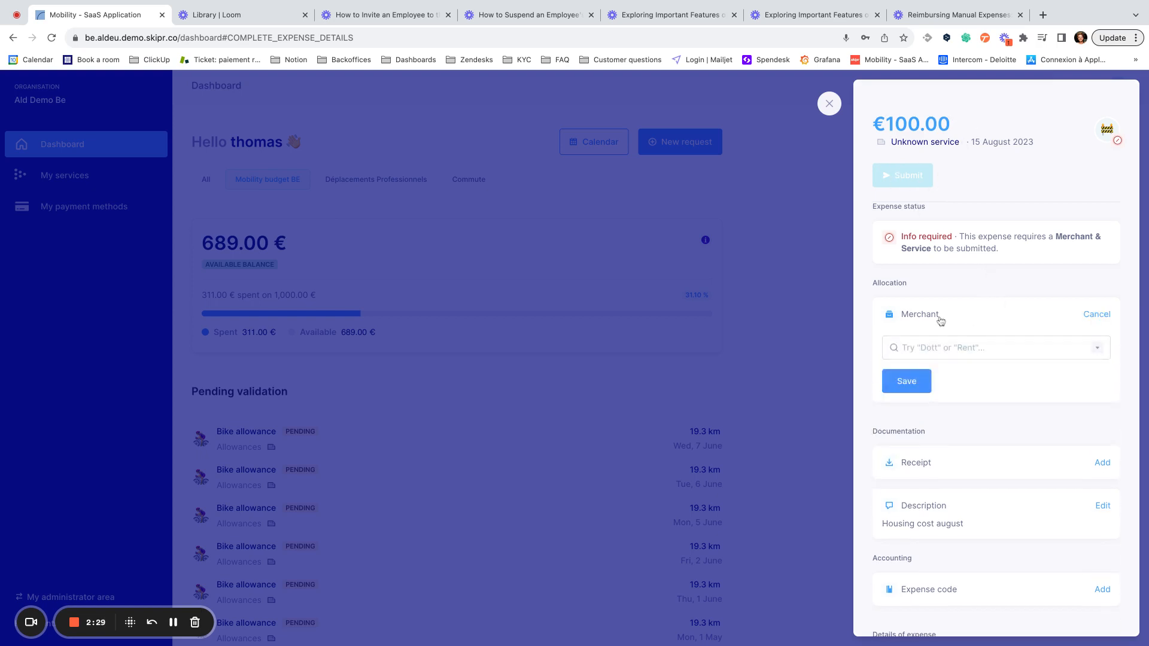
click(941, 346)
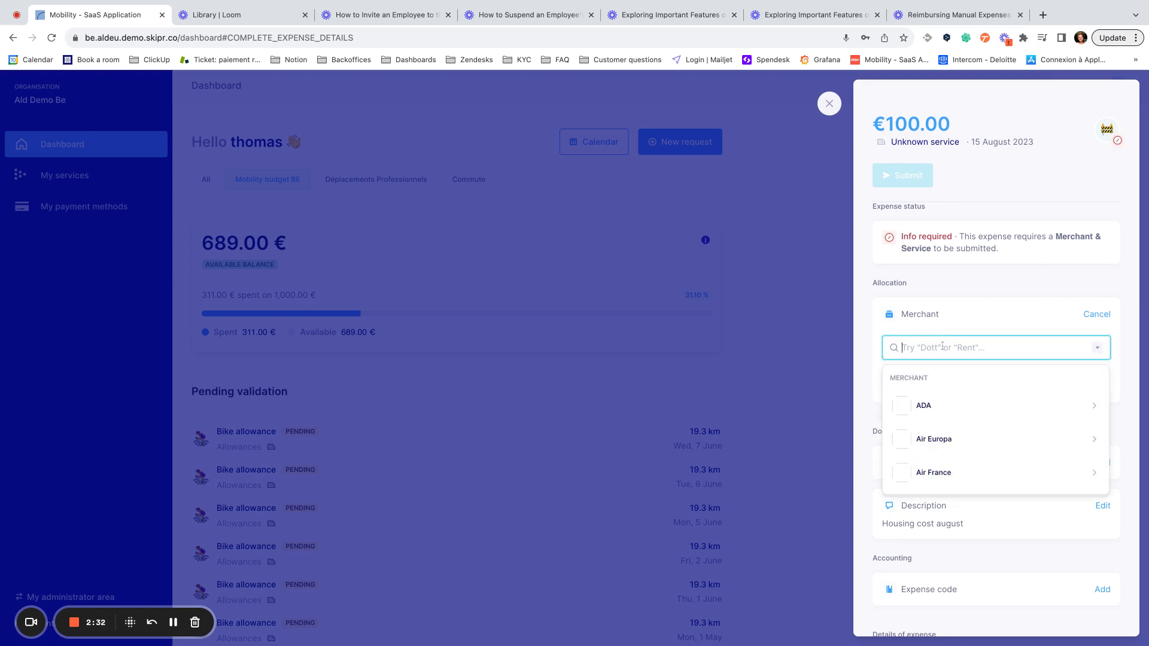
text(housing c)
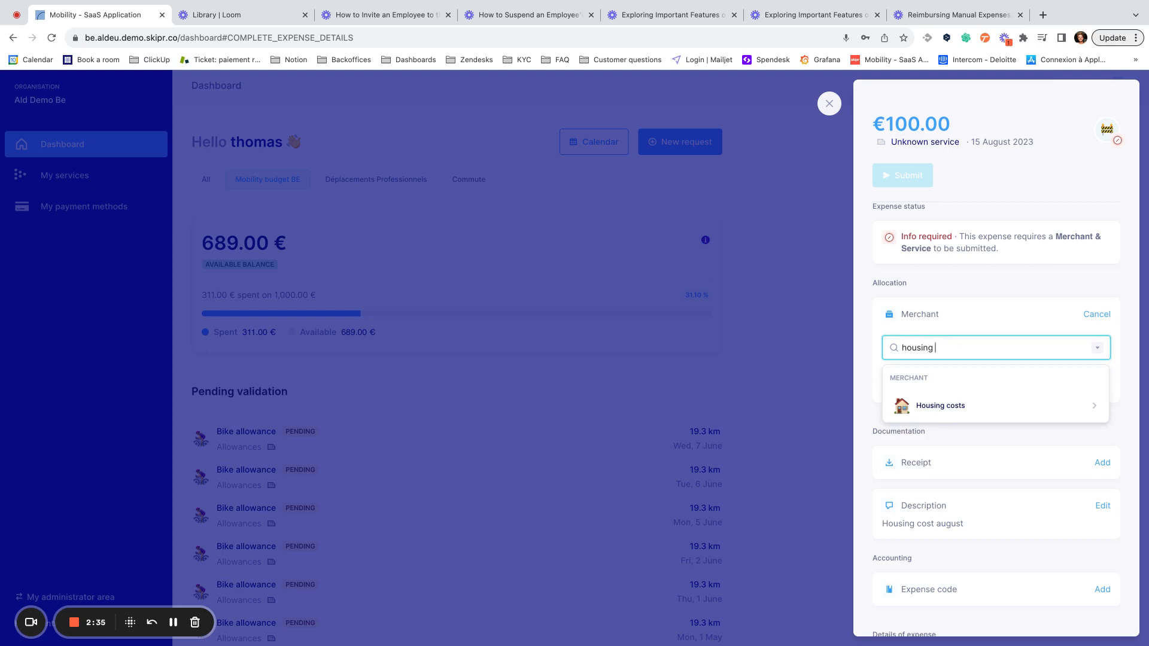
click(957, 405)
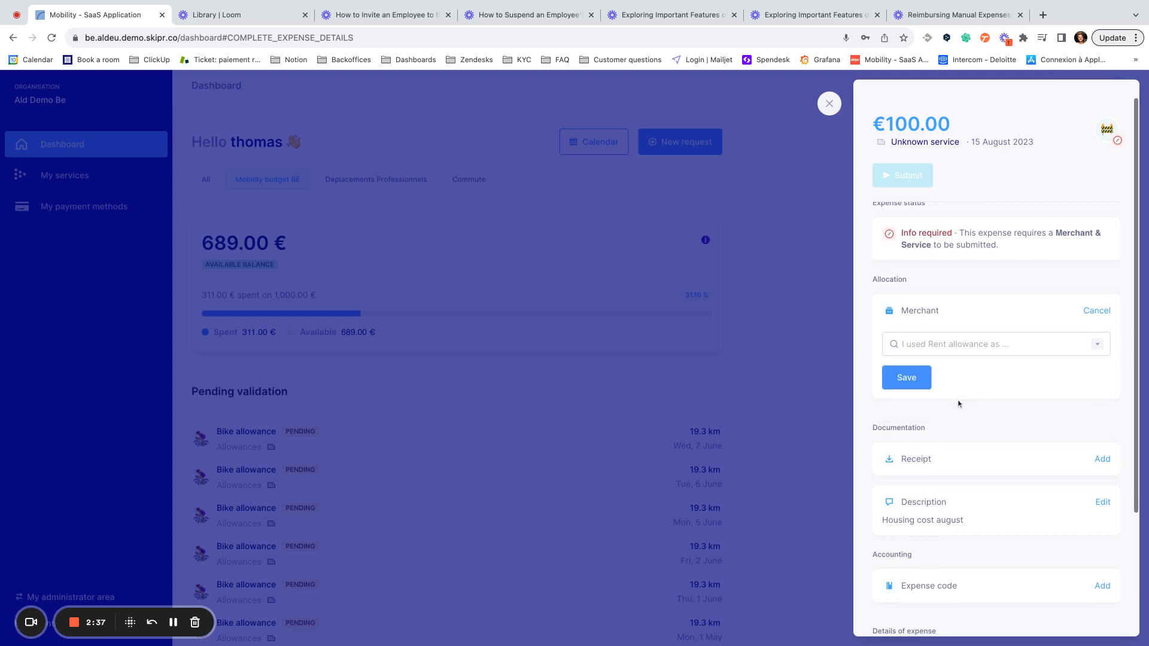
click(913, 378)
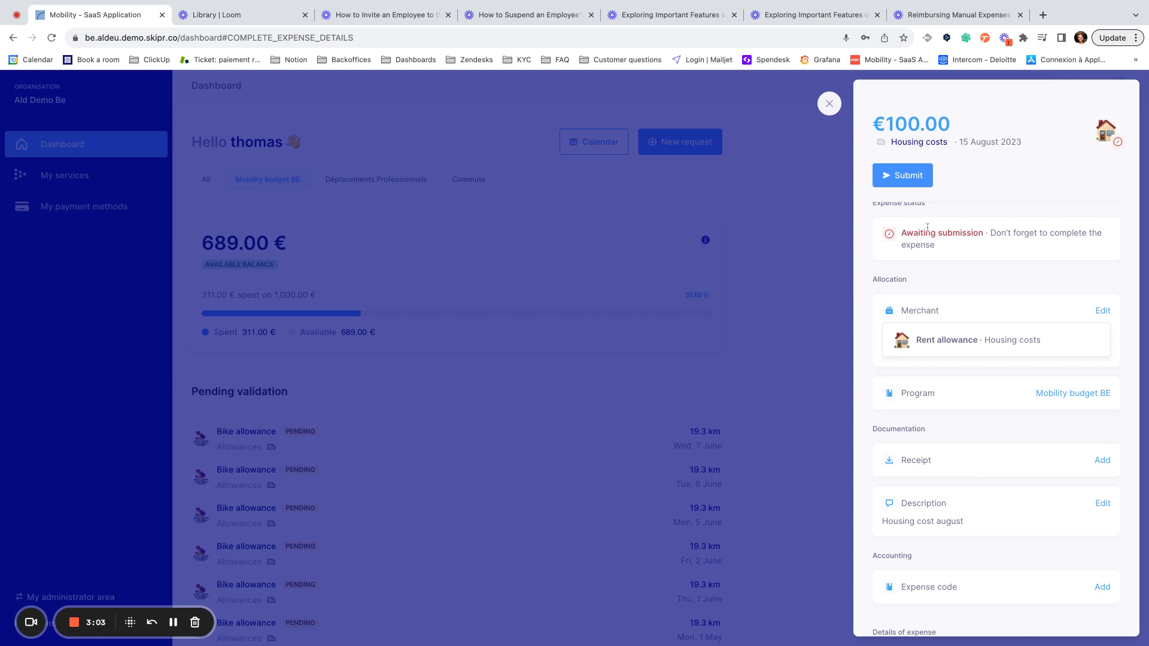
Try to submit the expense without a receipt, and dismiss the notice.
click(913, 181)
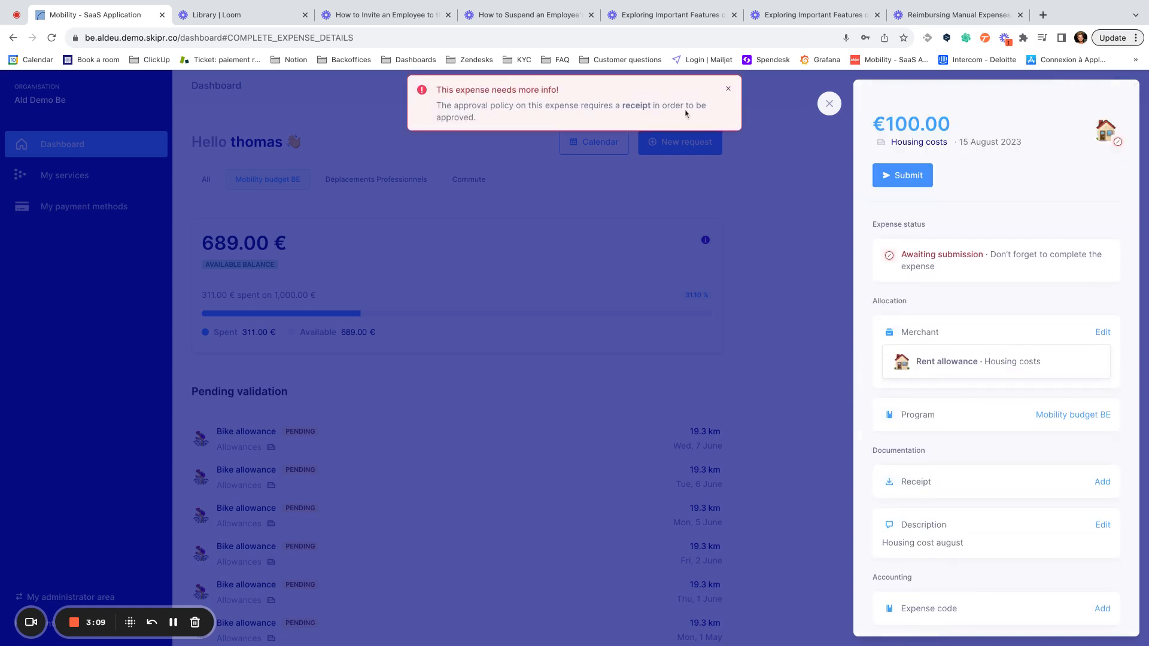
click(729, 91)
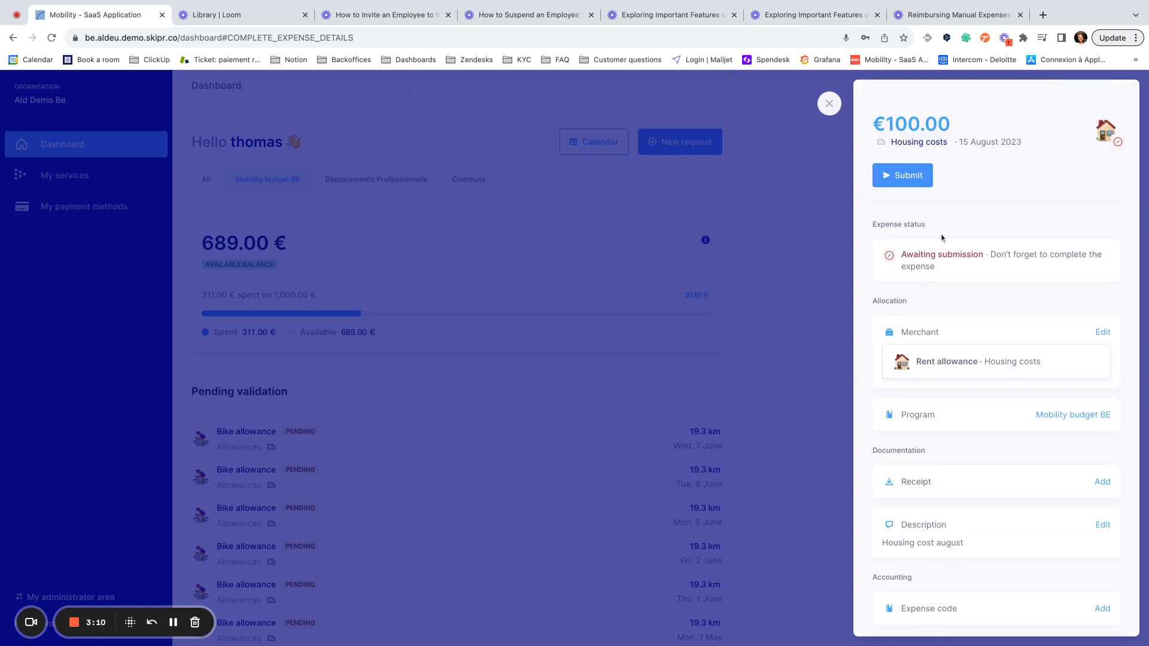
Attach a PNG file as the expense's receipt and close its preview.
scroll(951, 337, down, 1)
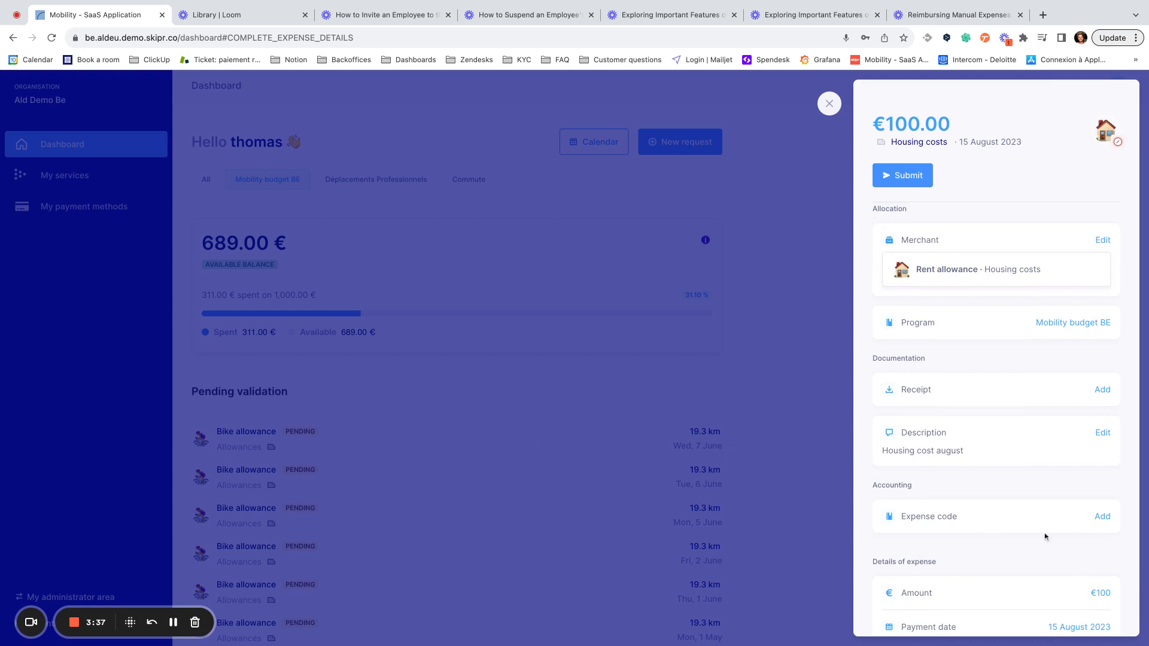
click(1099, 390)
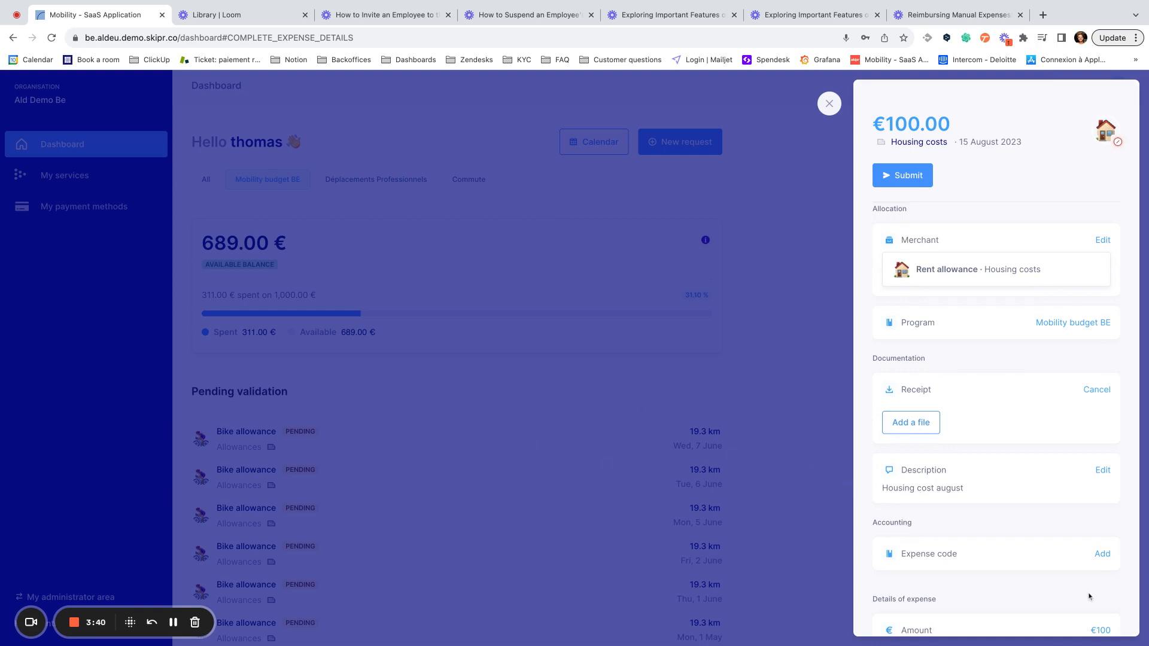
click(912, 421)
click(915, 419)
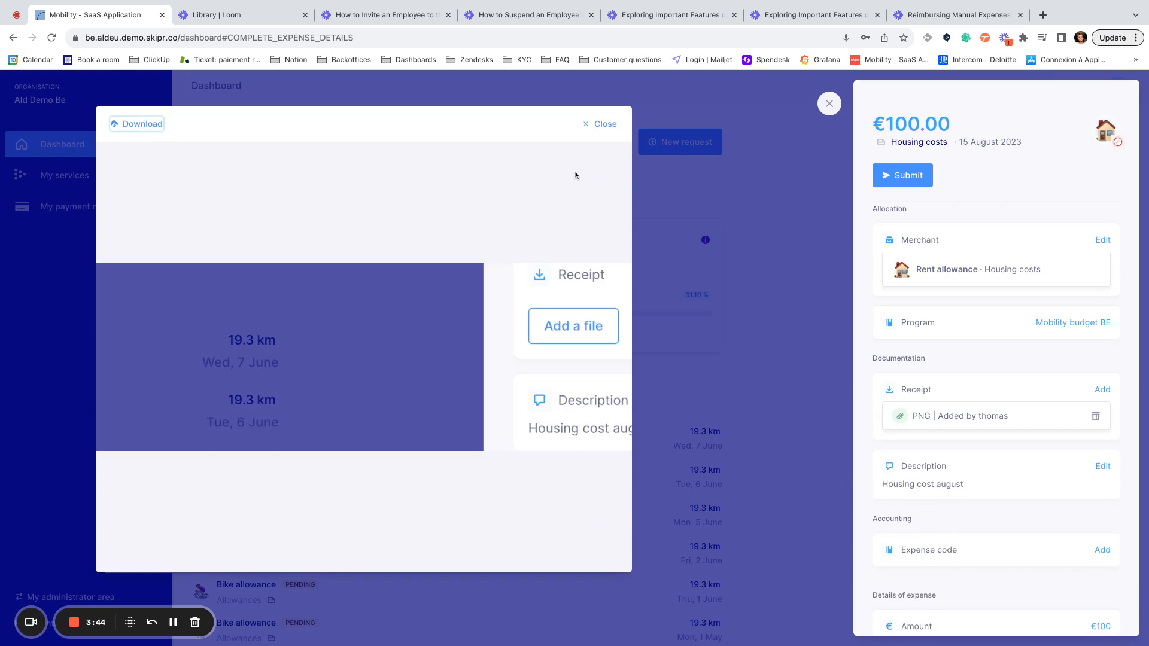
click(604, 124)
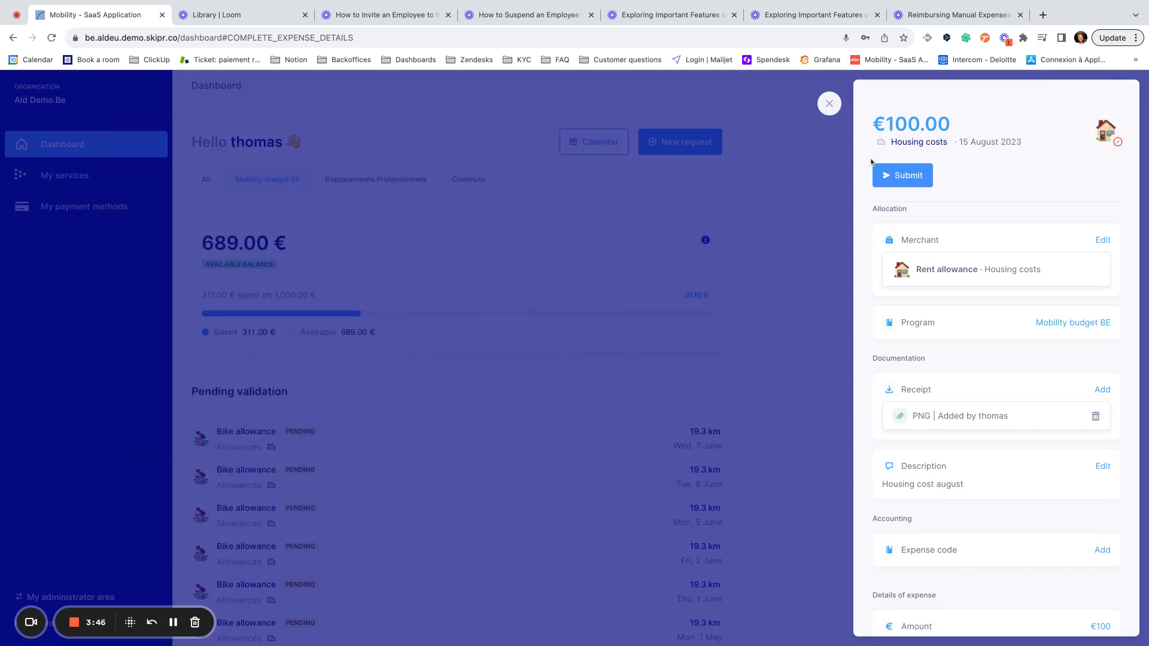
Submit the housing expense and check the dashboard's pending validation list and budget balance.
click(903, 174)
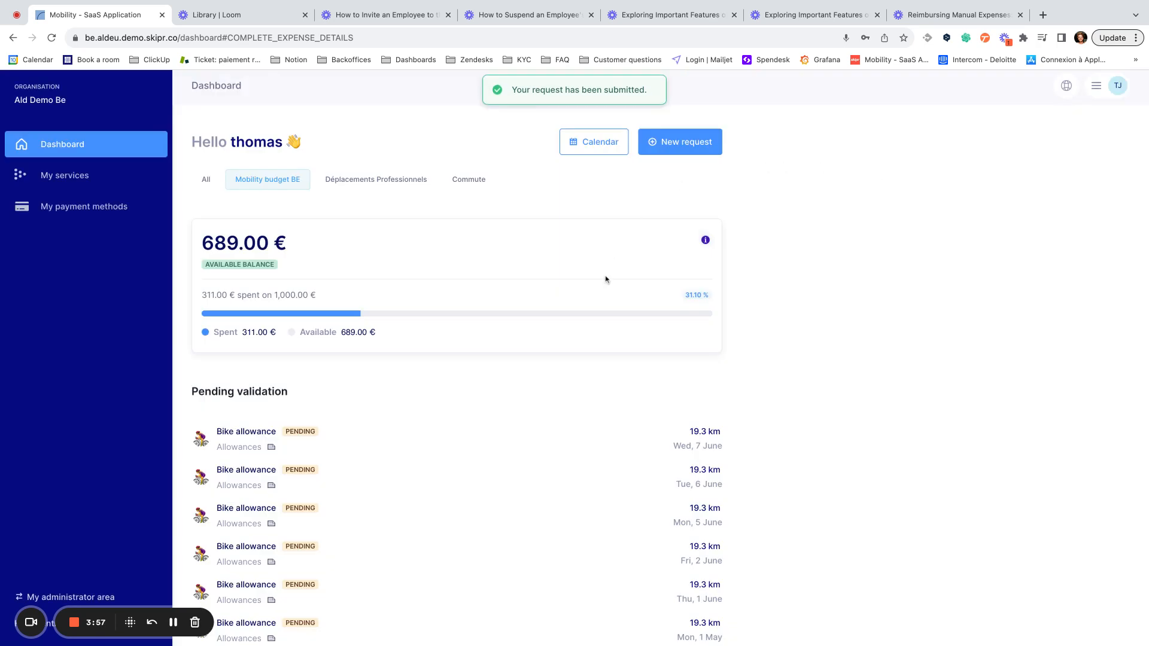
scroll(496, 324, down, 5)
scroll(495, 323, down, 1)
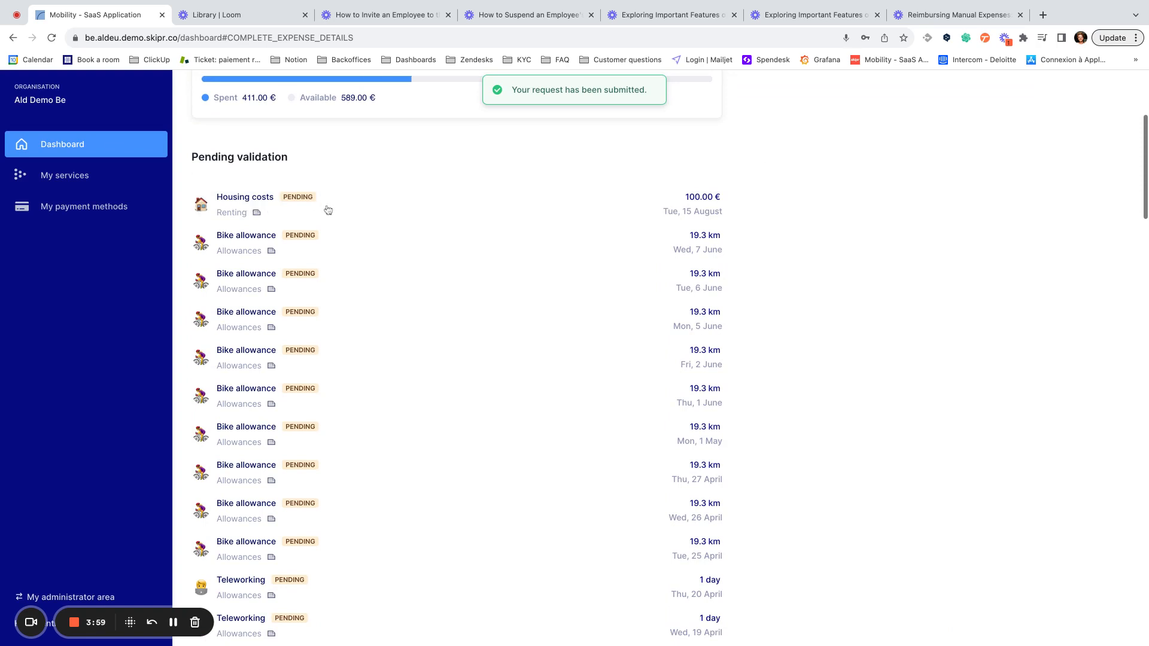
scroll(326, 209, up, 1)
scroll(346, 295, up, 3)
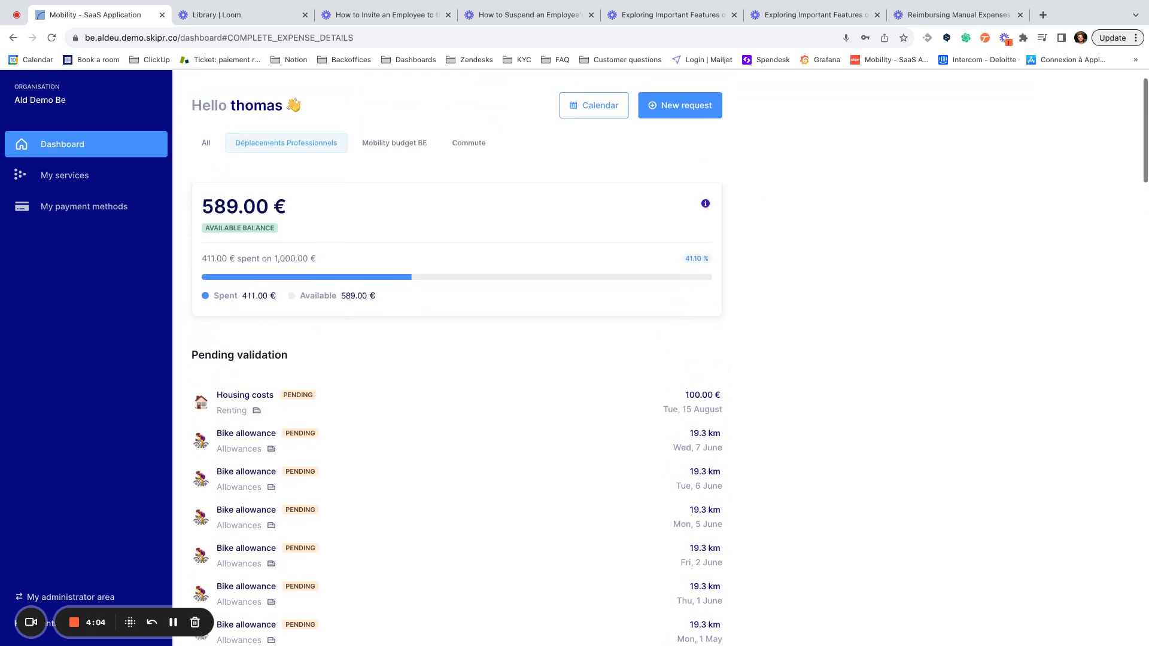
scroll(353, 311, up, 1)
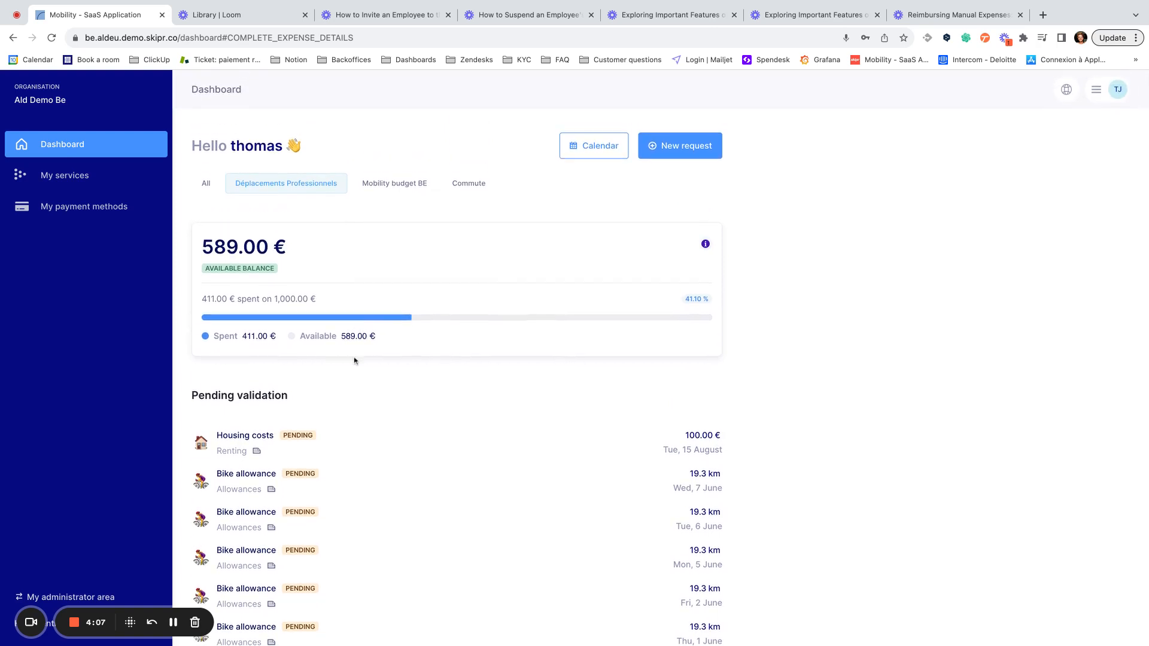